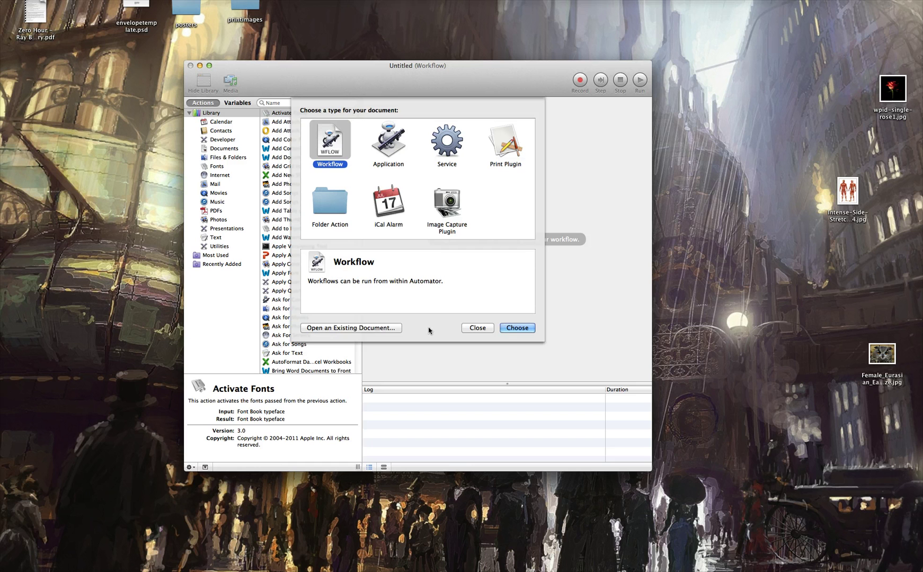
Reposition the new untitled Automator document window on screen
mouse_move(439, 66)
mouse_down()
mouse_move(428, 89)
mouse_move(437, 66)
mouse_up()
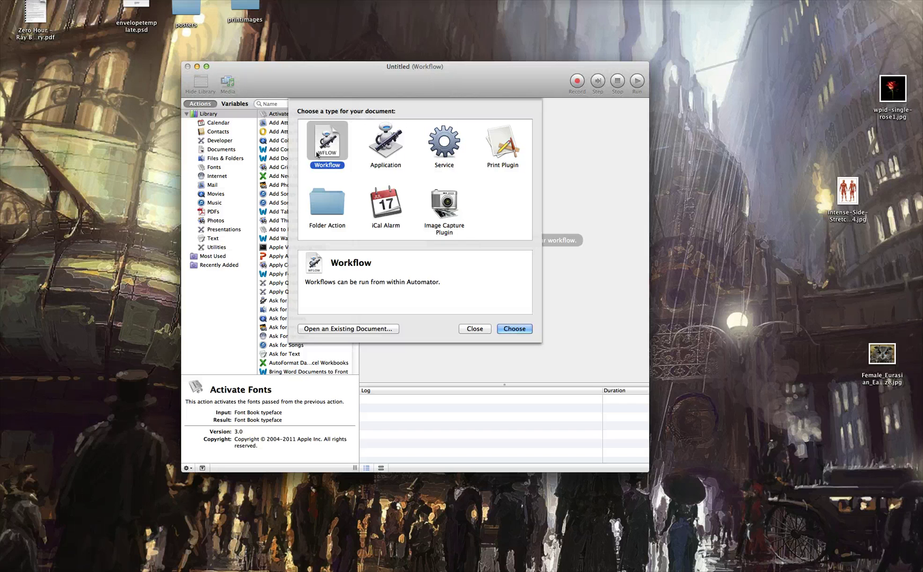
Create a plain workflow and add the five desktop images as Get Specified Finder Items
click(515, 329)
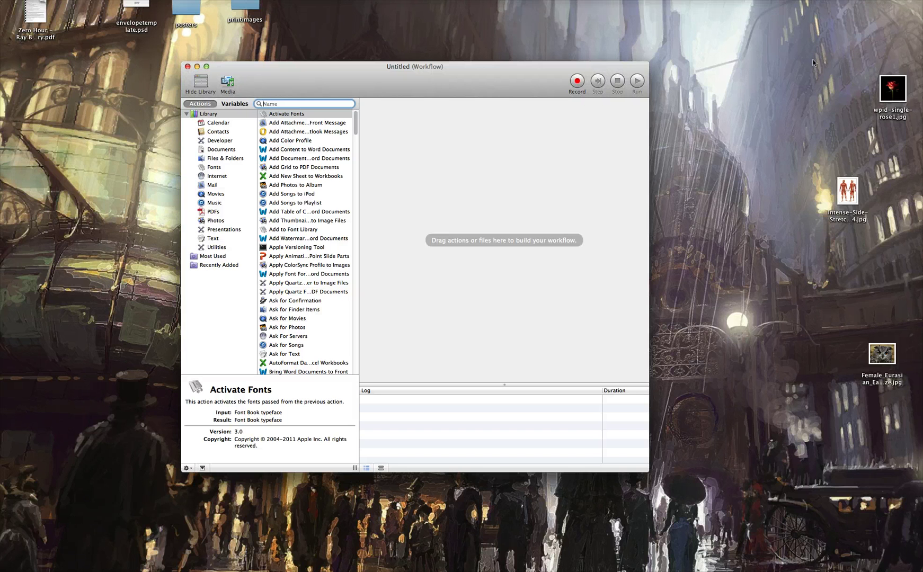
drag(799, 58, 469, 192)
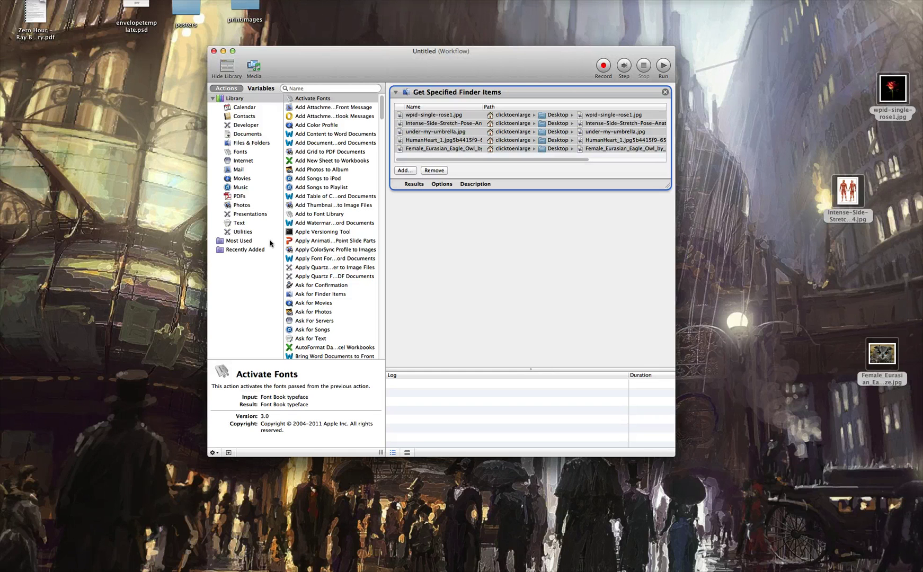
Add a Scale Images action from the Photos library after the file list
click(241, 205)
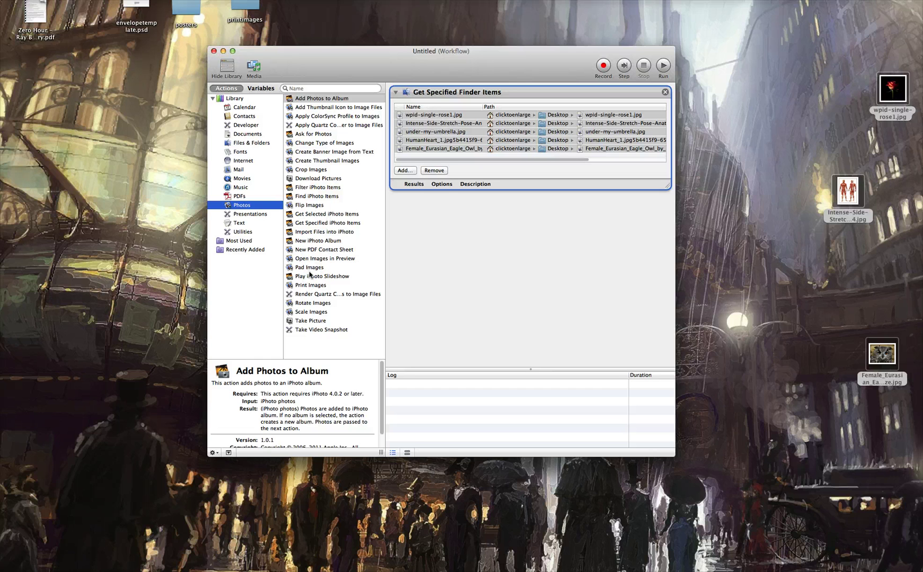
click(314, 314)
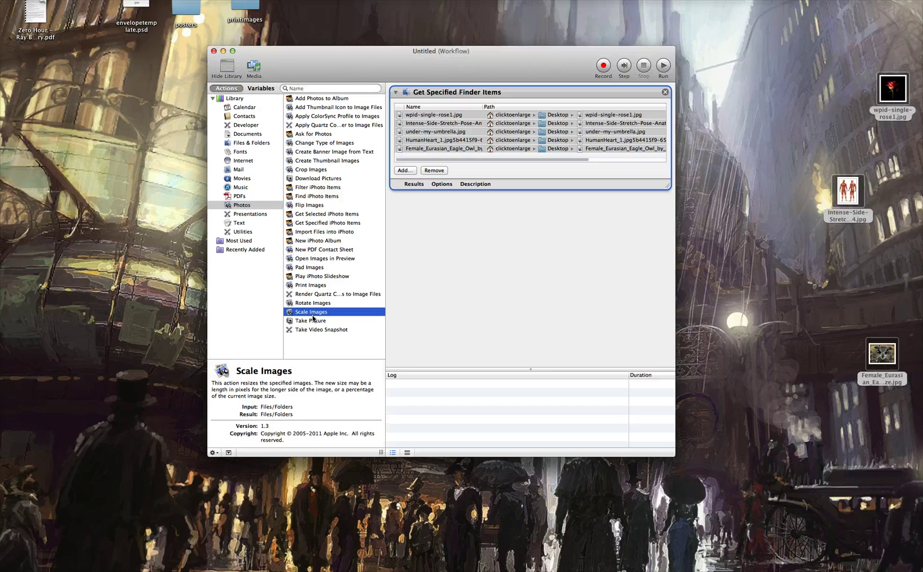
drag(311, 316, 475, 253)
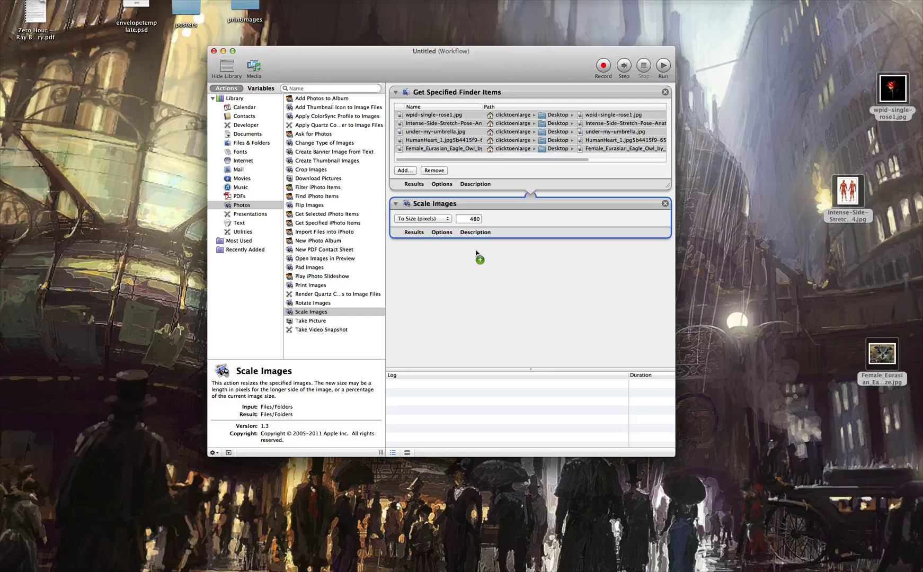
drag(475, 254, 474, 253)
Insert Move Finder Items from Files & Folders before the Scale Images step
click(254, 144)
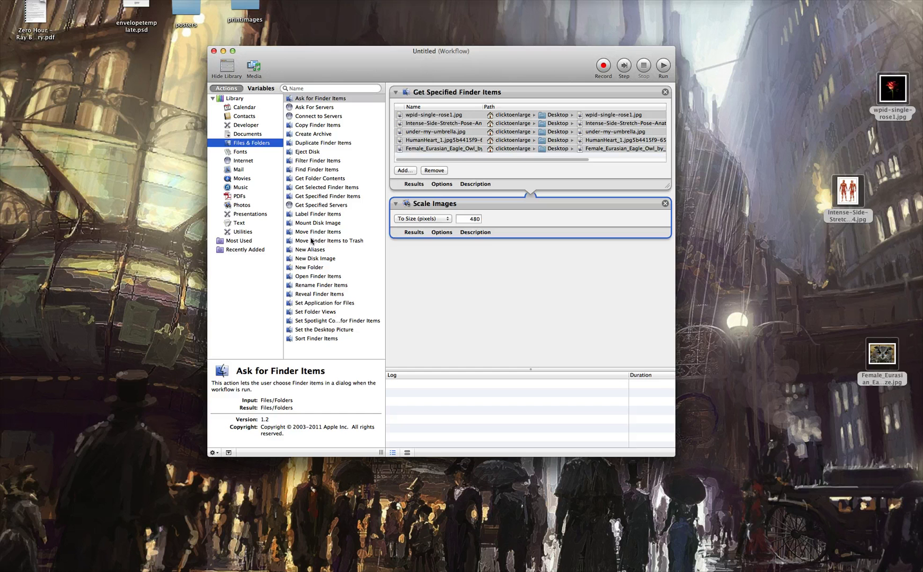
drag(313, 234, 488, 206)
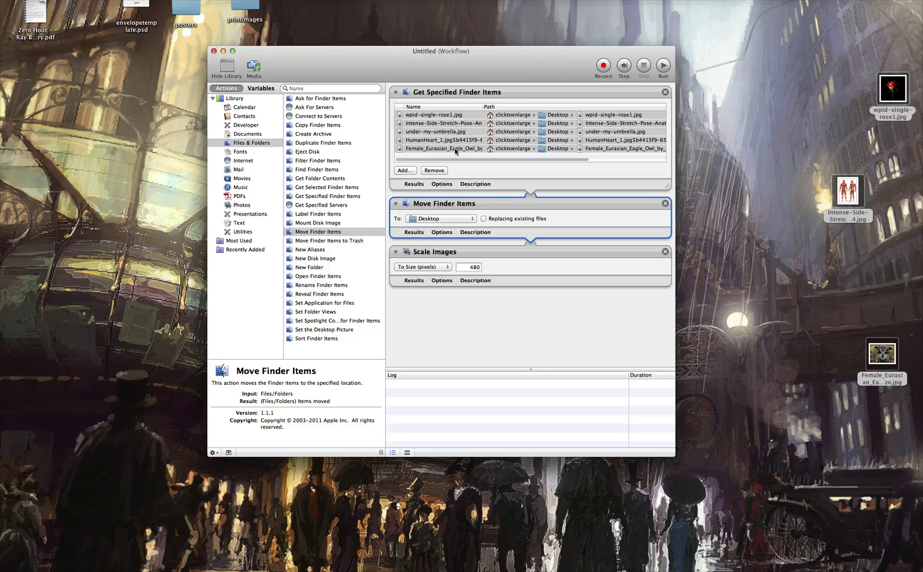
Set Move Finder Items to a new Desktop folder named 'example'
click(440, 219)
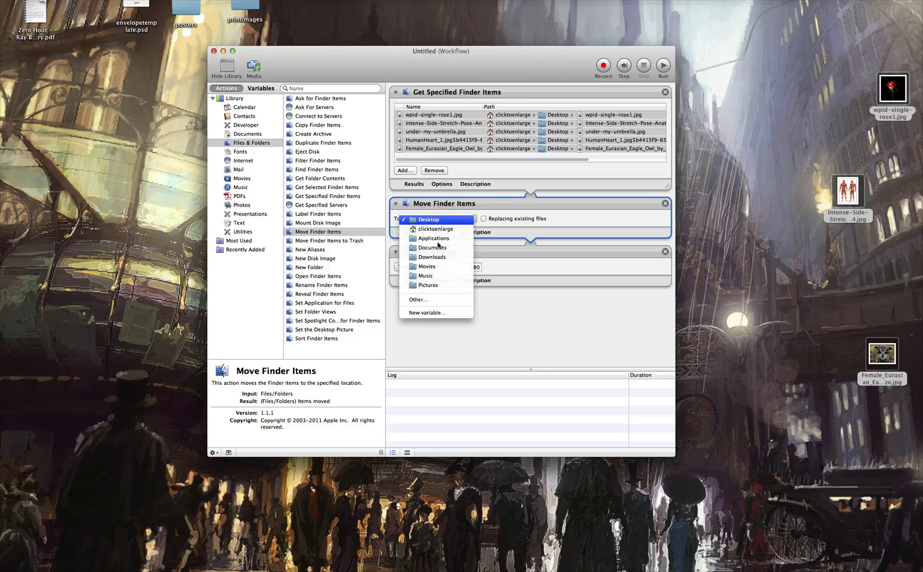
click(438, 299)
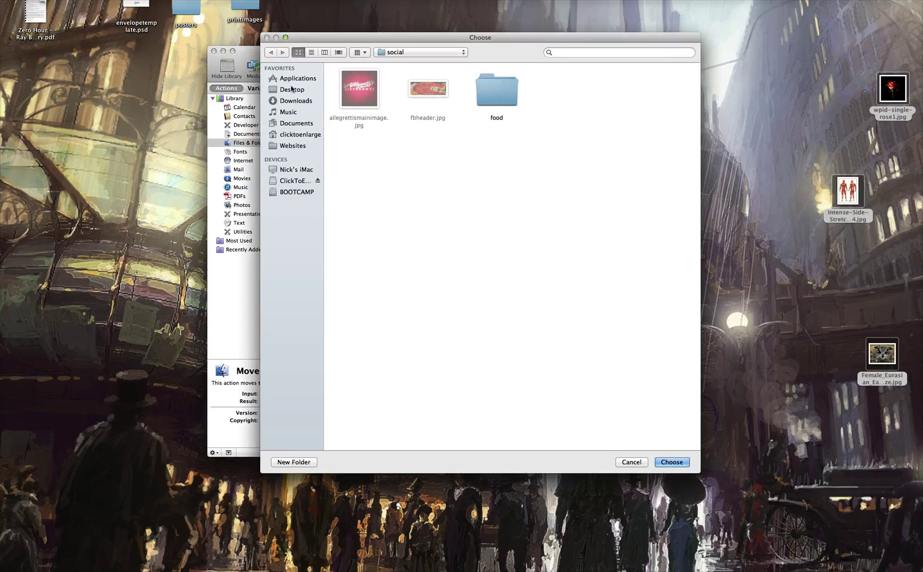
click(291, 89)
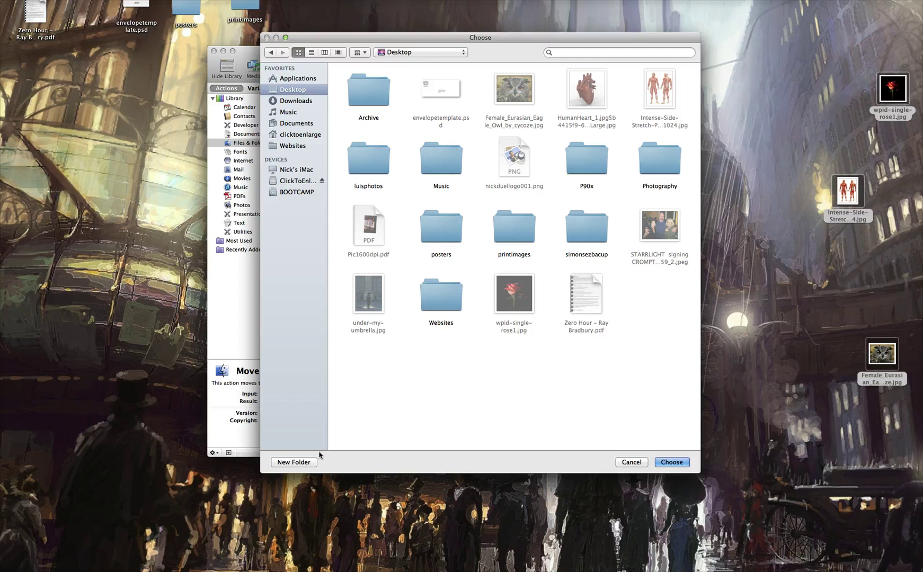
click(303, 461)
text(e)
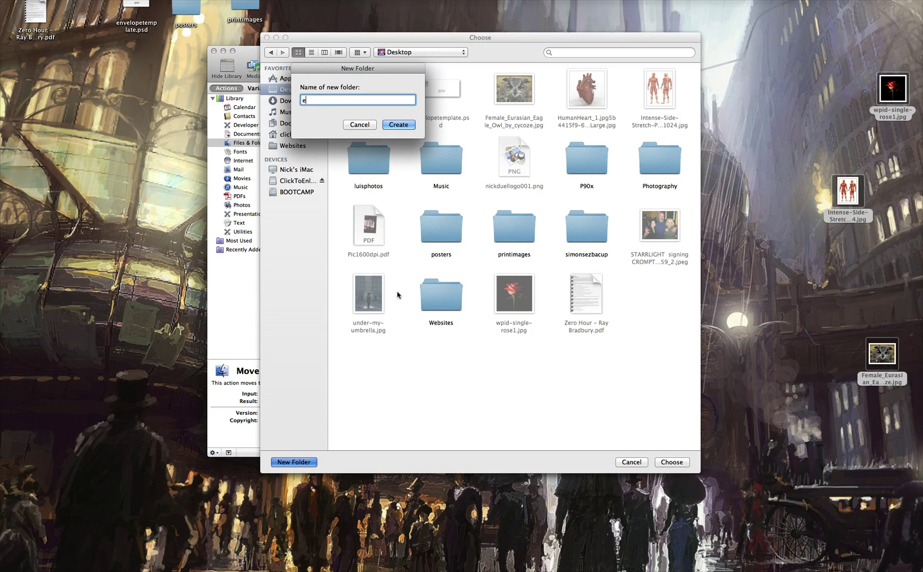
text(xample)
key(Return)
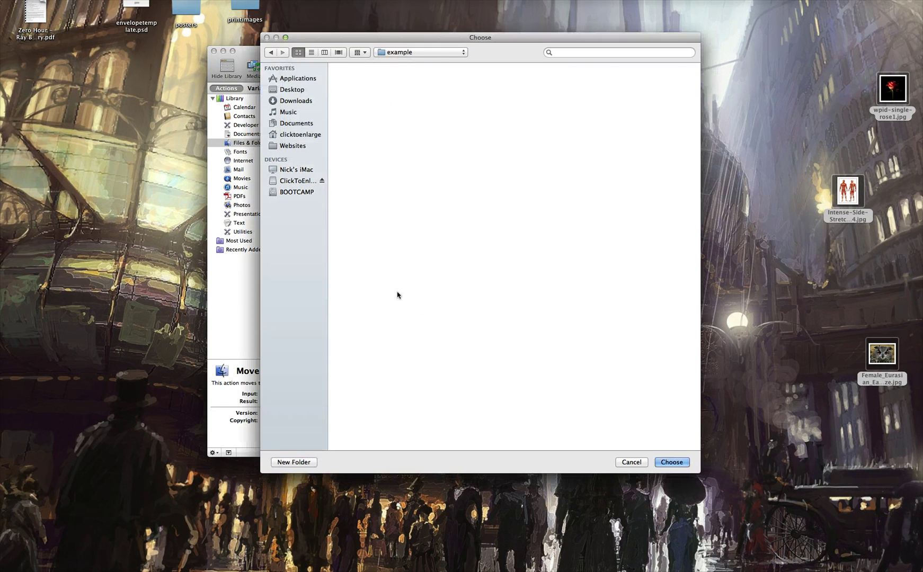
click(678, 462)
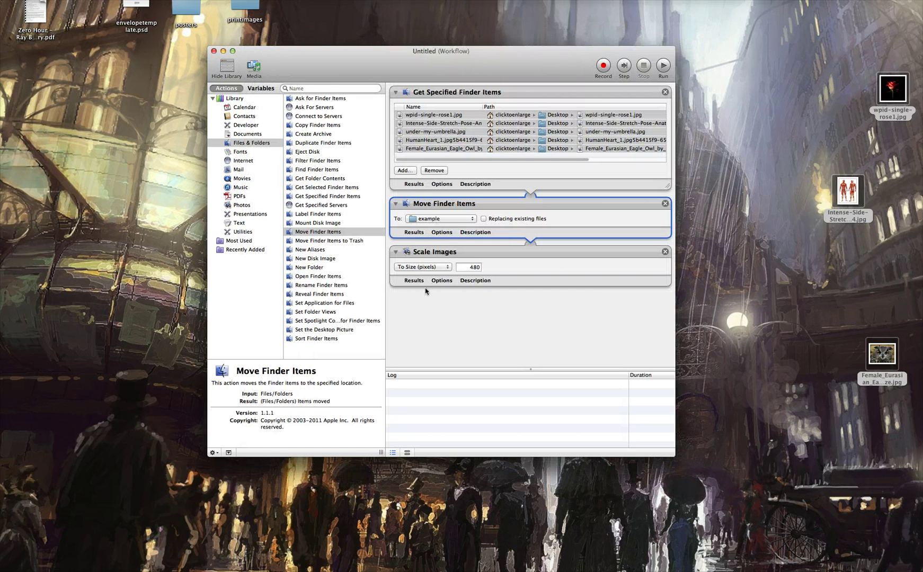
Change the Scale Images size from 480 to 150 pixels
double_click(473, 267)
text(150)
click(498, 323)
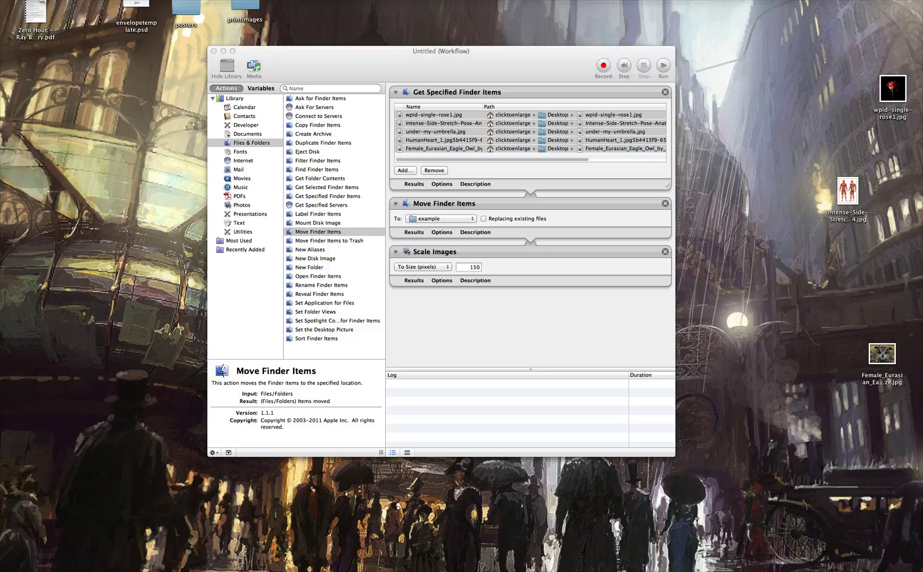
Arrange the workflow and example folder windows, then run the workflow
drag(492, 212, 108, 83)
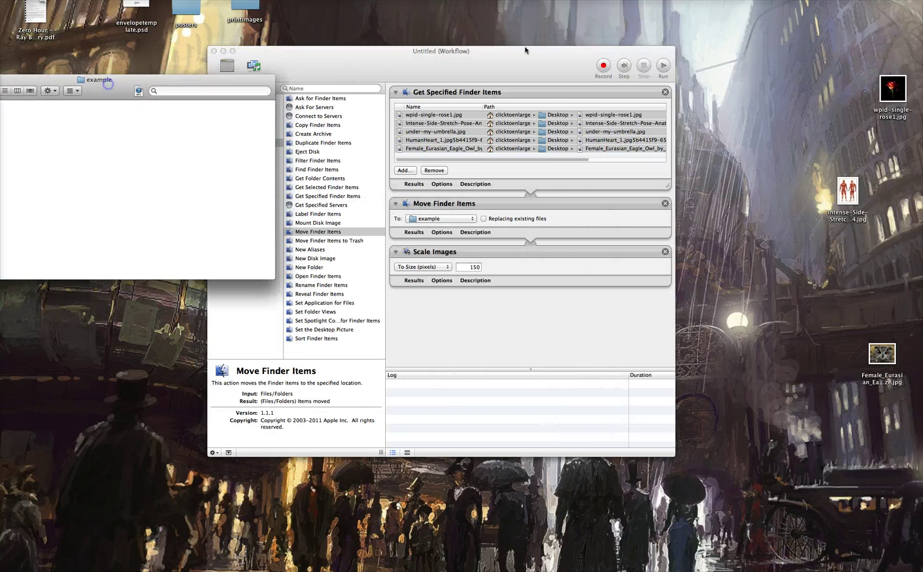
drag(525, 46, 687, 37)
drag(266, 83, 376, 75)
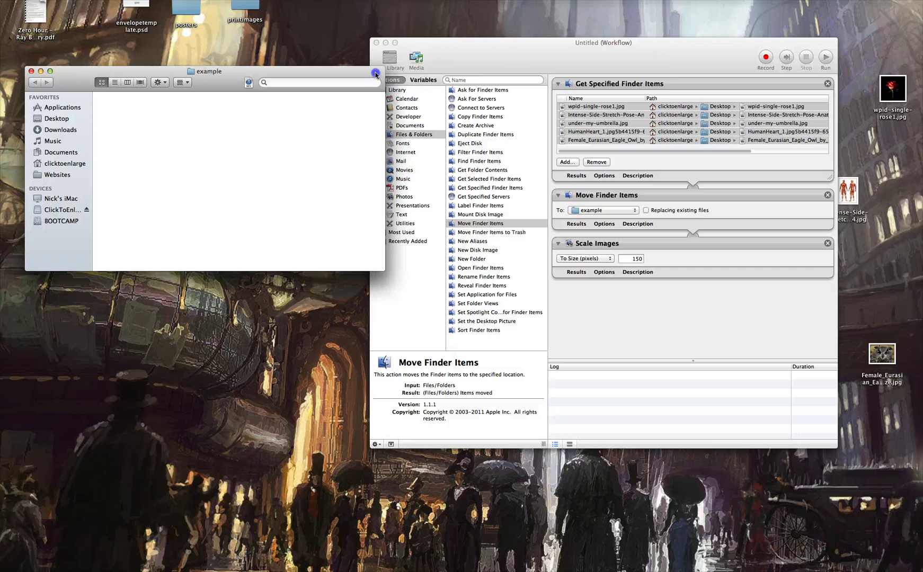
click(720, 53)
click(822, 60)
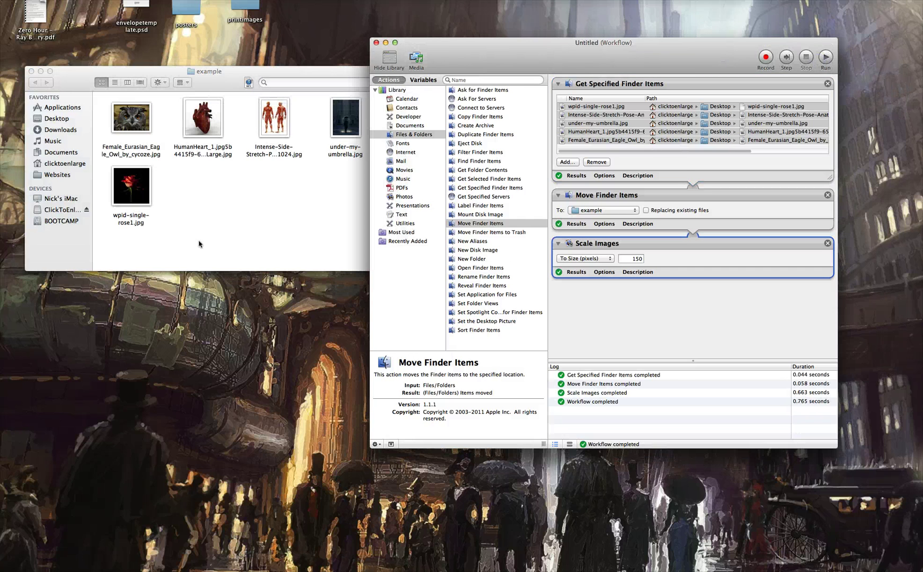
Check the scaled Intense-Side-Stretch image's dimensions in Get Info, then close the panel
click(266, 218)
click(277, 121)
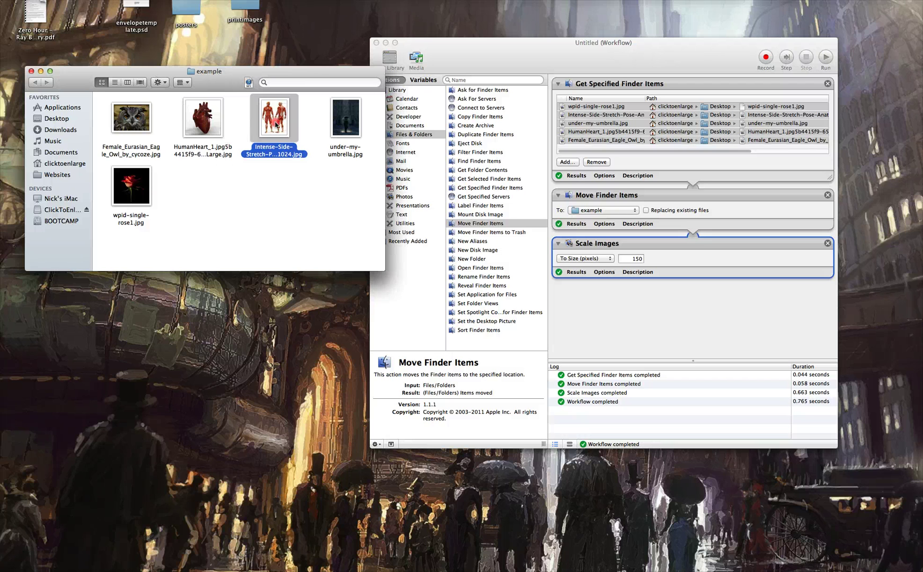
right_click(276, 121)
click(297, 164)
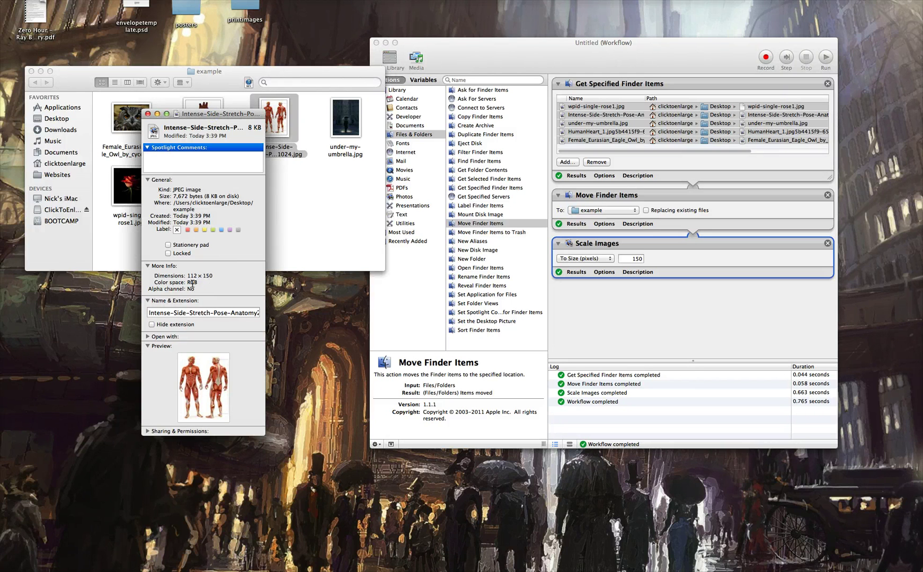
click(114, 47)
click(148, 114)
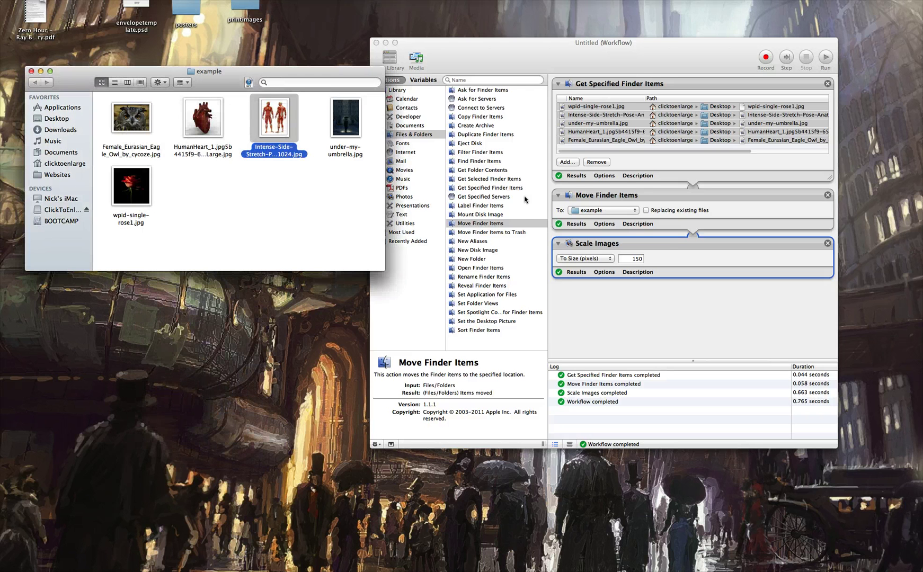
Remove the Scale Images, Move Finder Items and Get Specified Finder Items actions
click(827, 243)
click(826, 194)
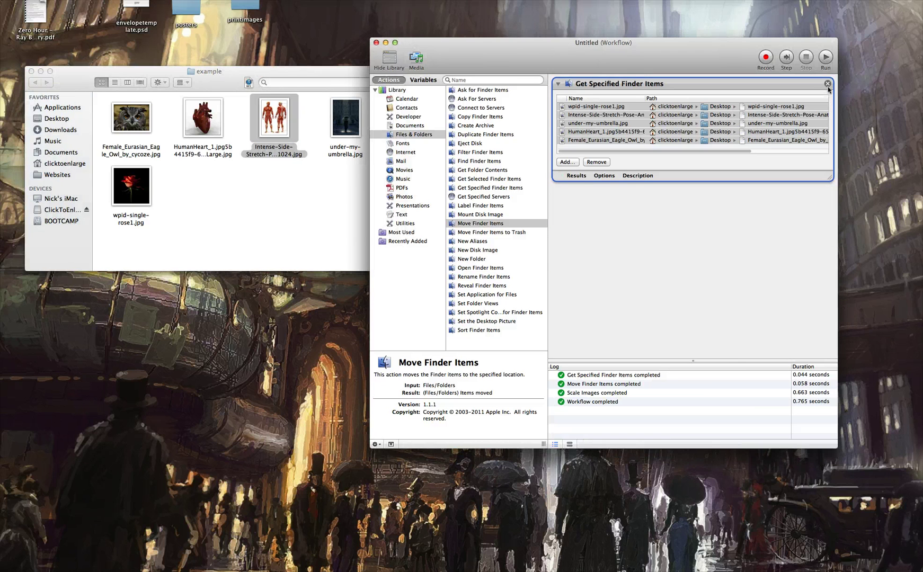
click(827, 84)
Add the five scaled images from the example folder to the empty workflow
click(319, 223)
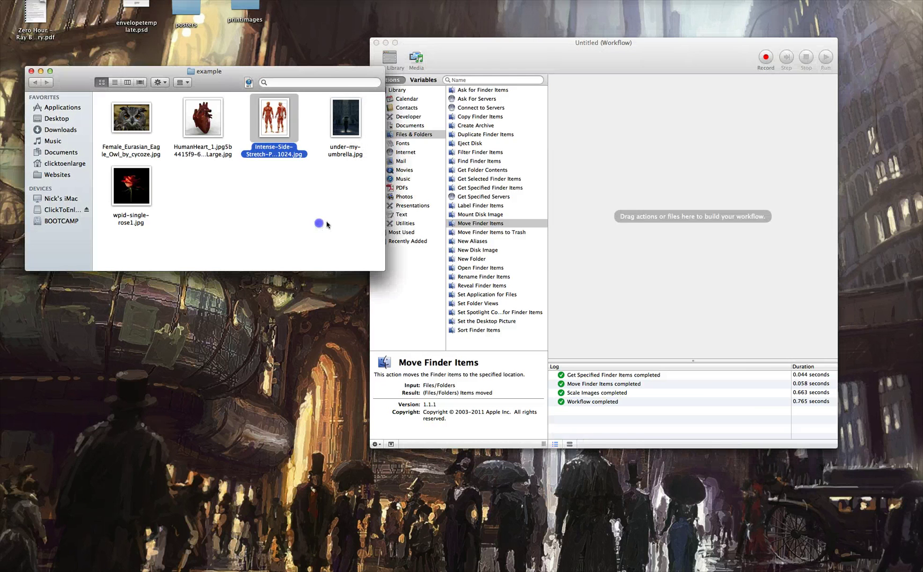
drag(326, 225, 616, 134)
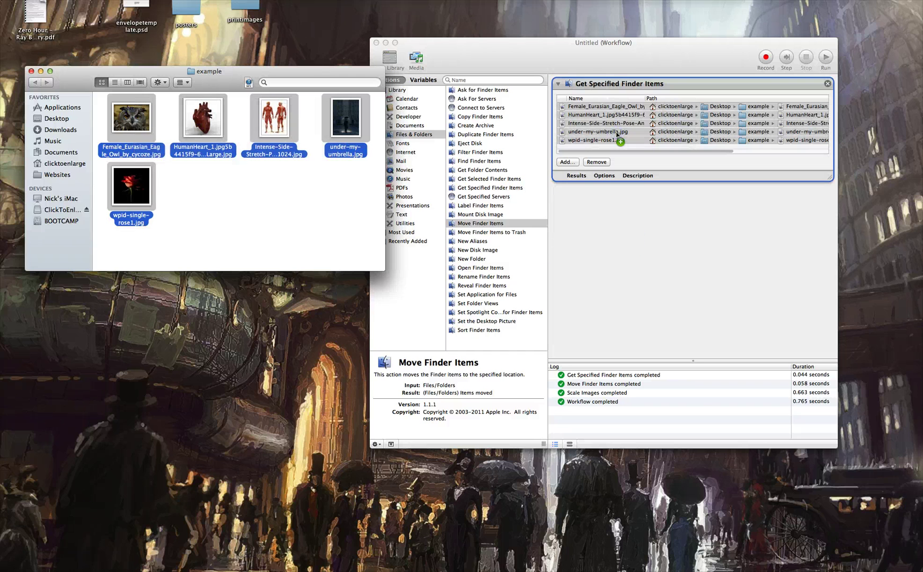
click(505, 59)
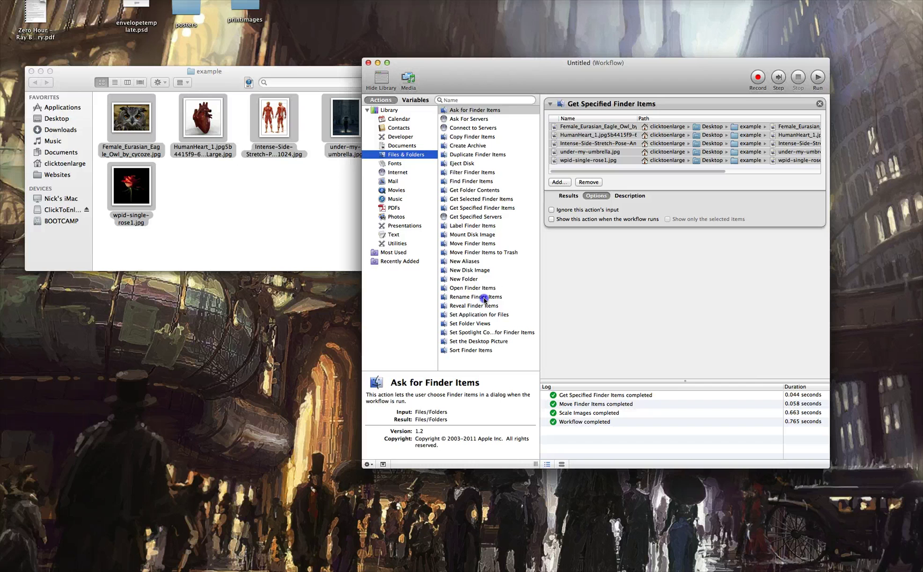
Add Rename Finder Items set to Make Sequential with the new name 'IMG'
drag(480, 296, 652, 289)
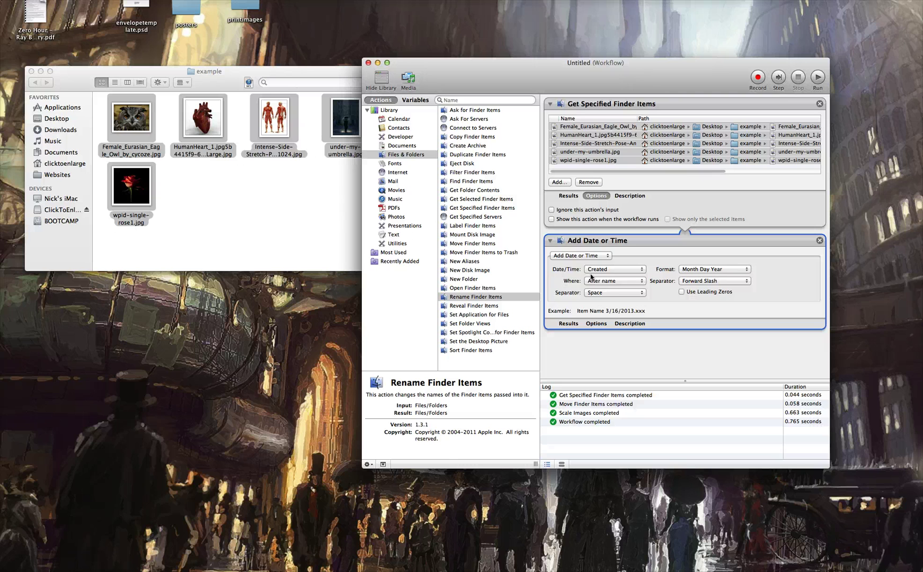
click(589, 256)
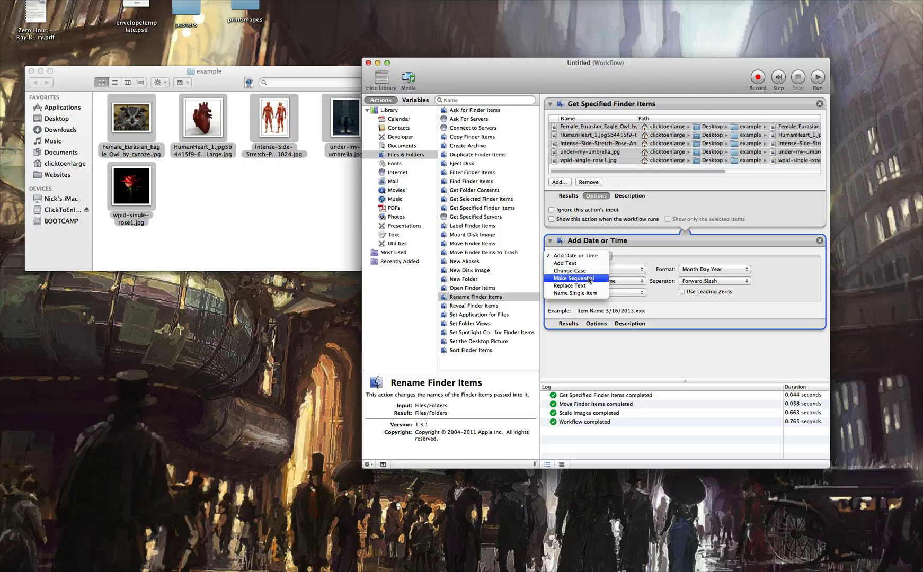
click(587, 280)
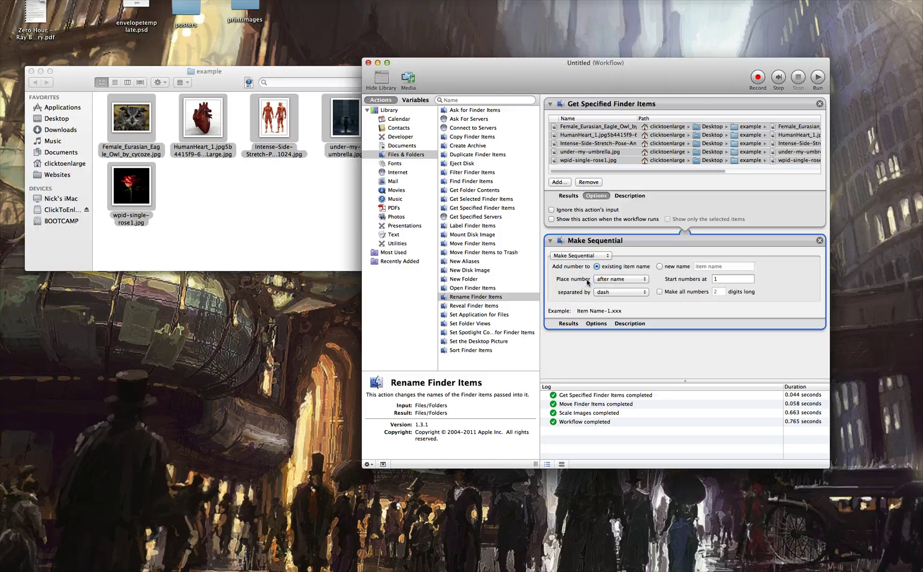
click(659, 267)
click(730, 267)
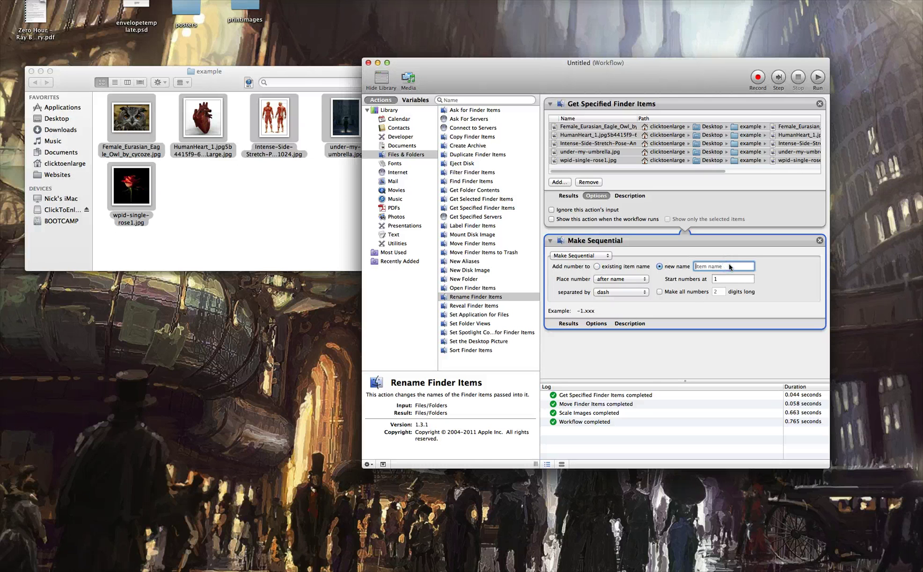
text(IMG)
Use an underscore separator and make all numbers 3 digits long
click(625, 291)
click(622, 315)
click(674, 291)
click(721, 292)
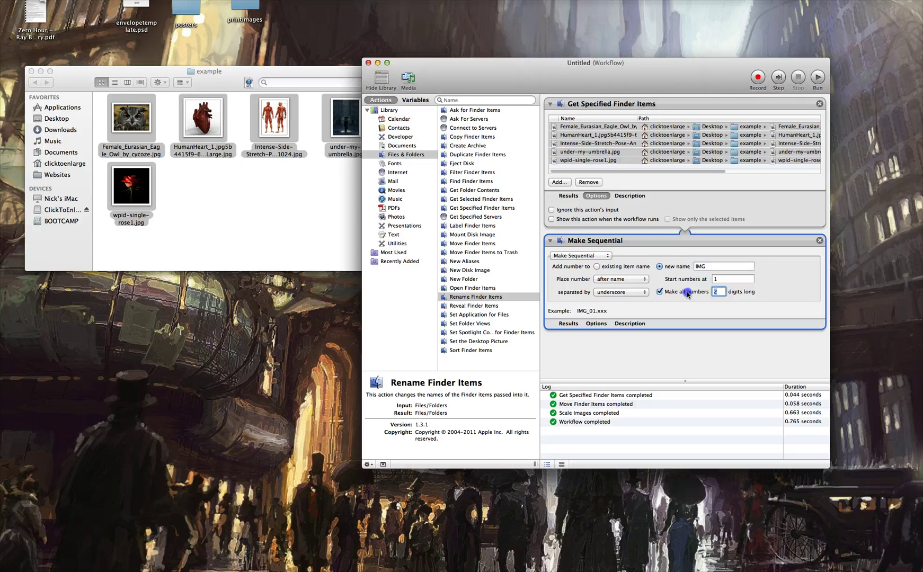
text(3)
click(728, 278)
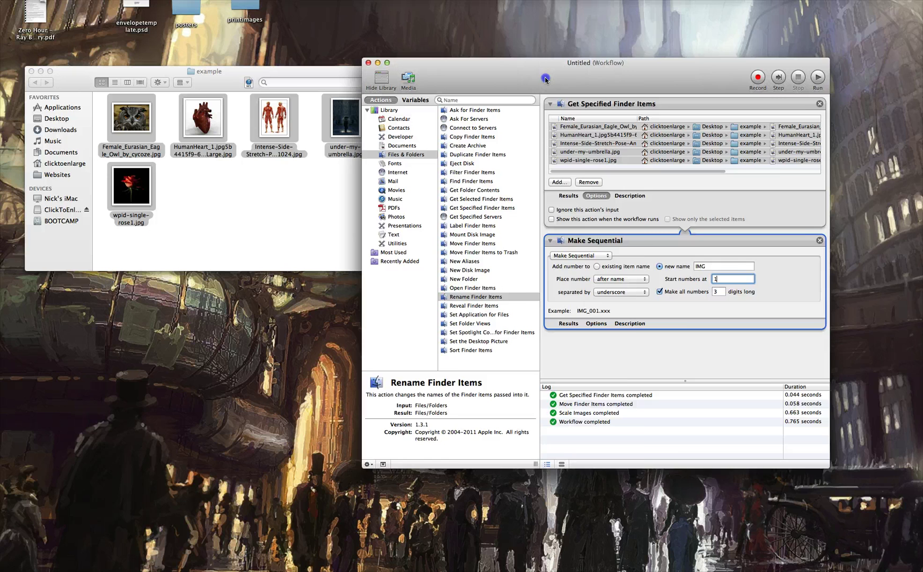
Run the workflow to rename the example images IMG_001.jpg through IMG_005.jpg
drag(520, 84, 576, 62)
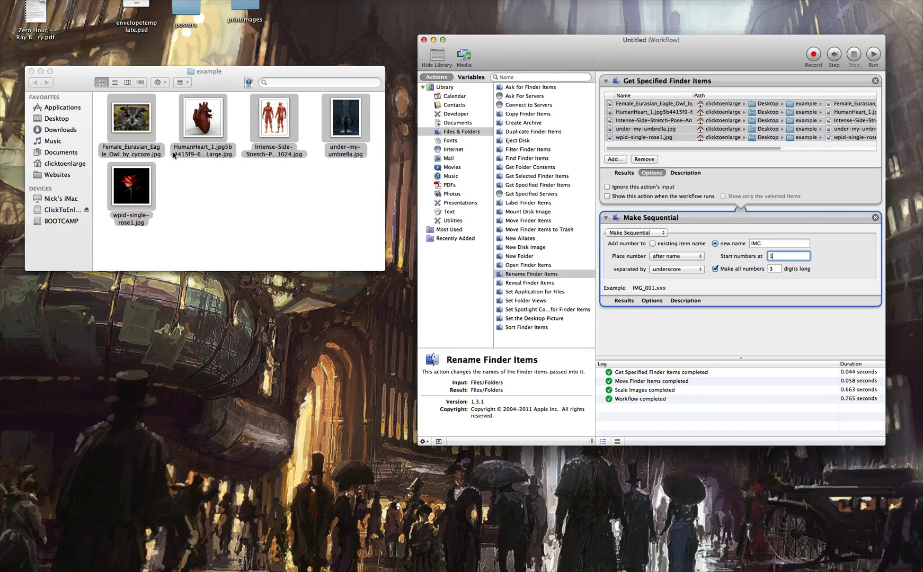
click(873, 54)
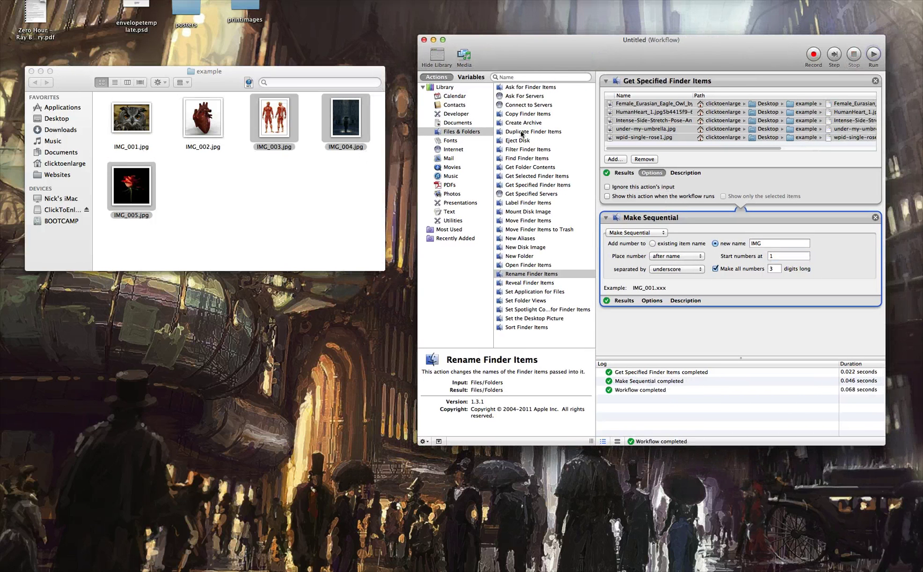